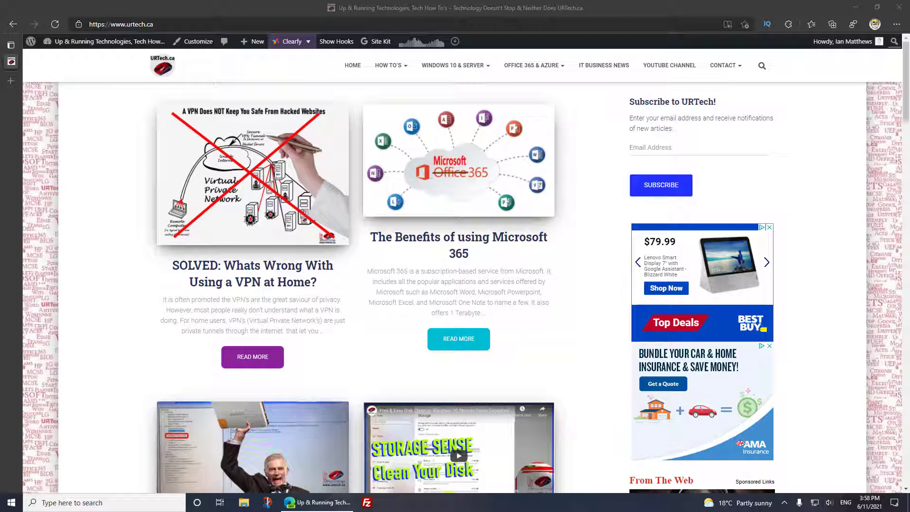
View Edge's About page and highlight the line crediting Chromium.
left_click(895, 24)
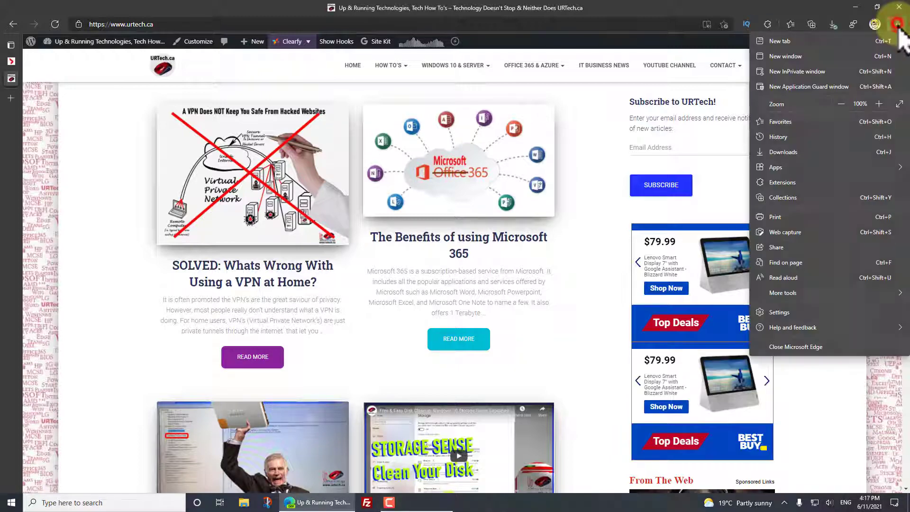
left_click(790, 311)
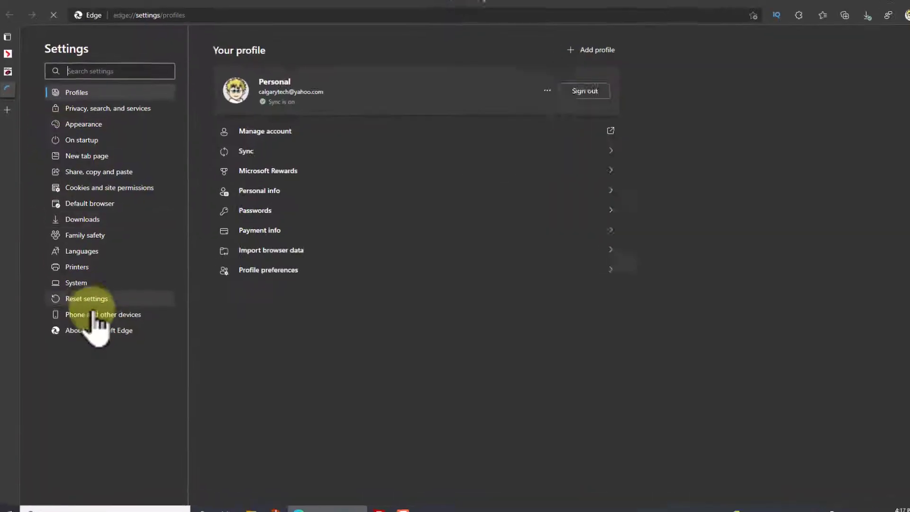
left_click(97, 324)
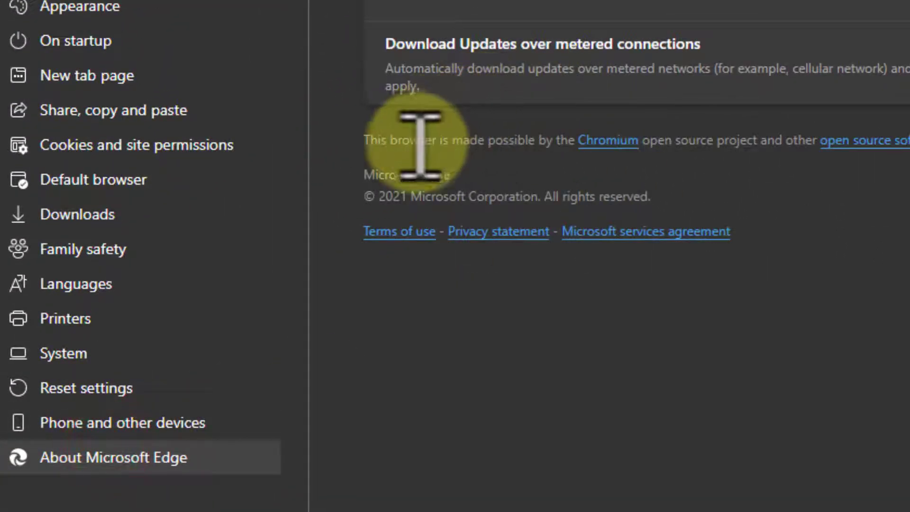
left_click_drag(373, 151, 586, 152)
left_click_drag(658, 140, 731, 138)
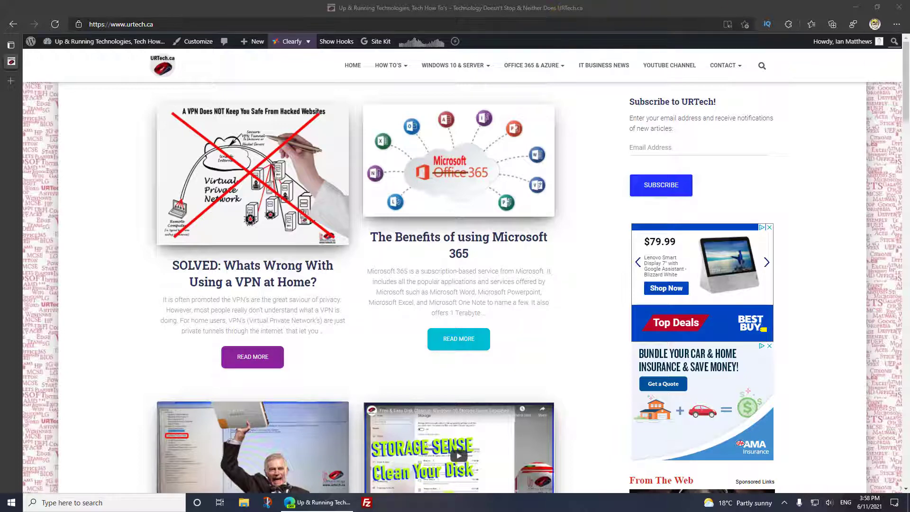
Go to Daily Mail, allow its notifications, and close the video pop-up.
left_click(231, 24)
type("dial")
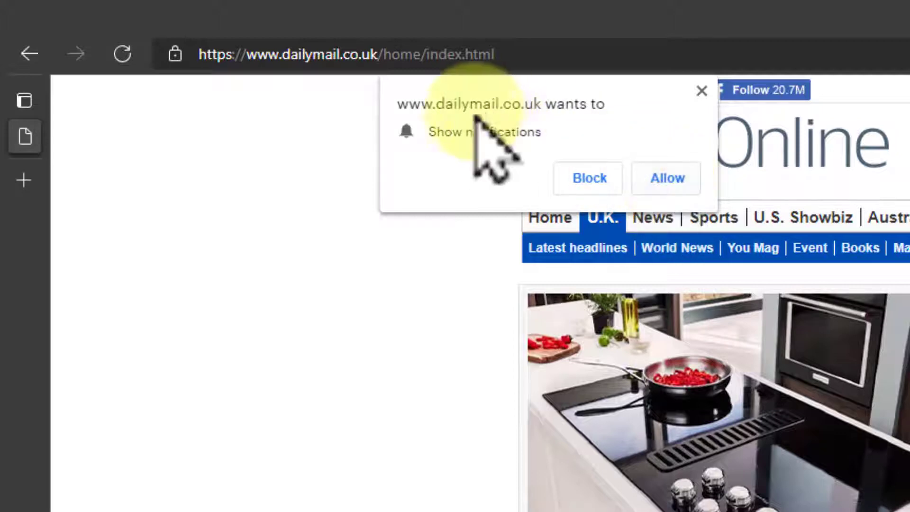
left_click(667, 178)
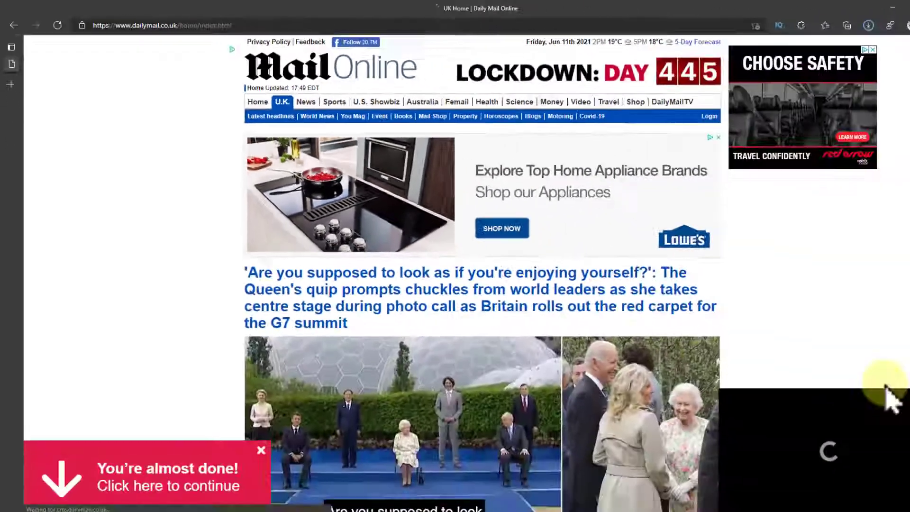
left_click(883, 384)
Load the Global News site at globalnews.ca.
left_click(274, 24)
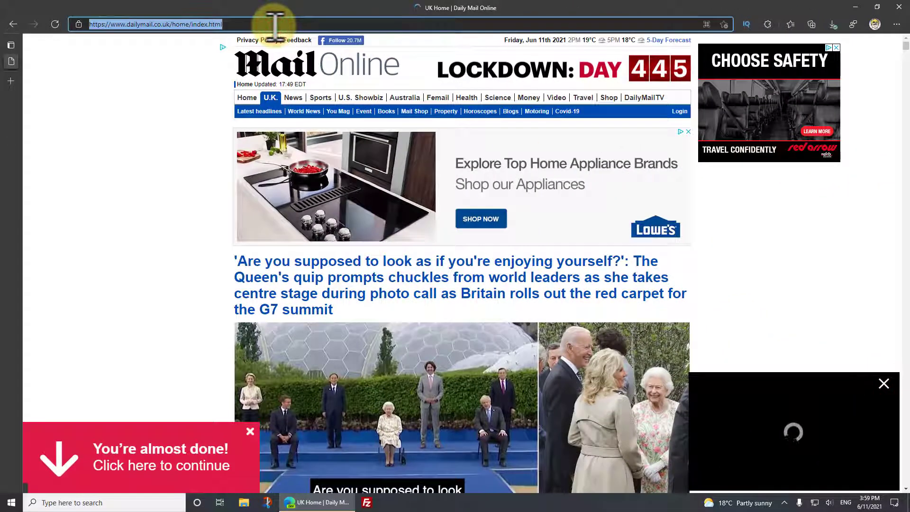
type("global")
key("Return")
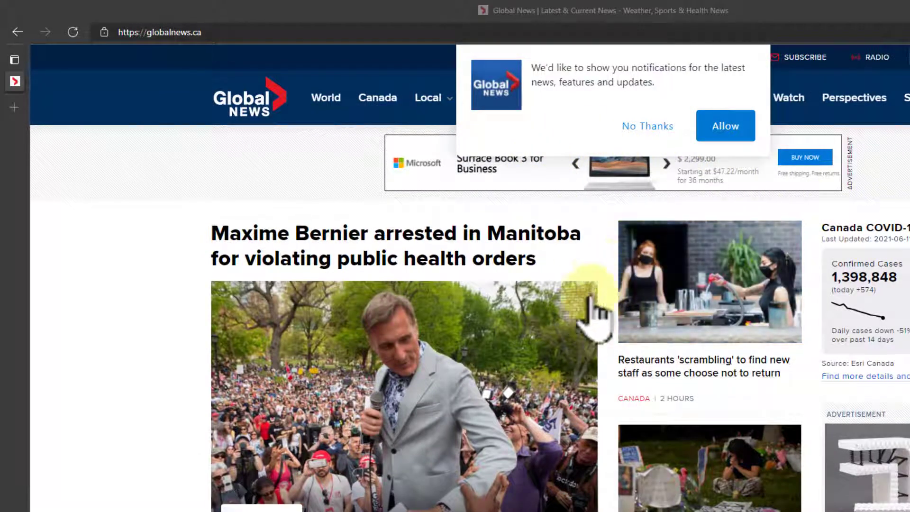
Allow Global News to show notifications.
scroll(602, 294, "down", 3)
scroll(599, 293, "up", 3)
left_click(725, 127)
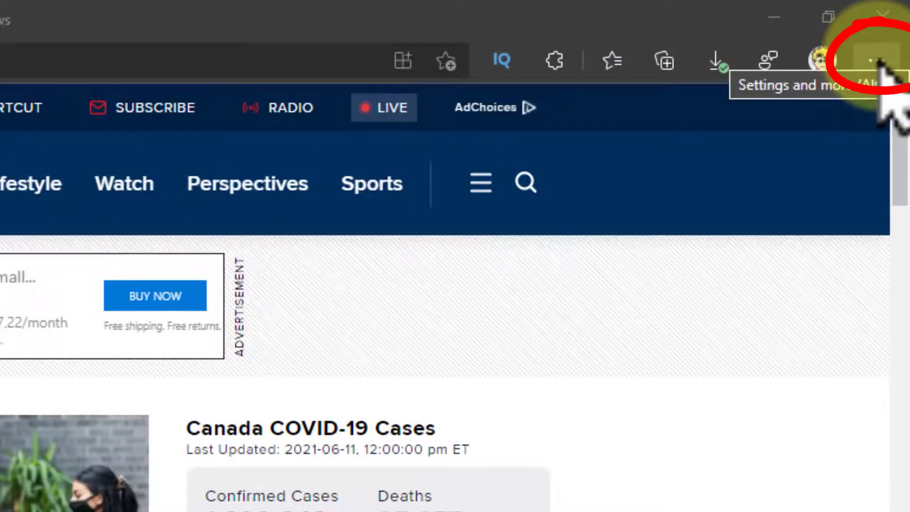
Go to Edge's Cookies and site permissions > Notifications settings.
left_click(876, 60)
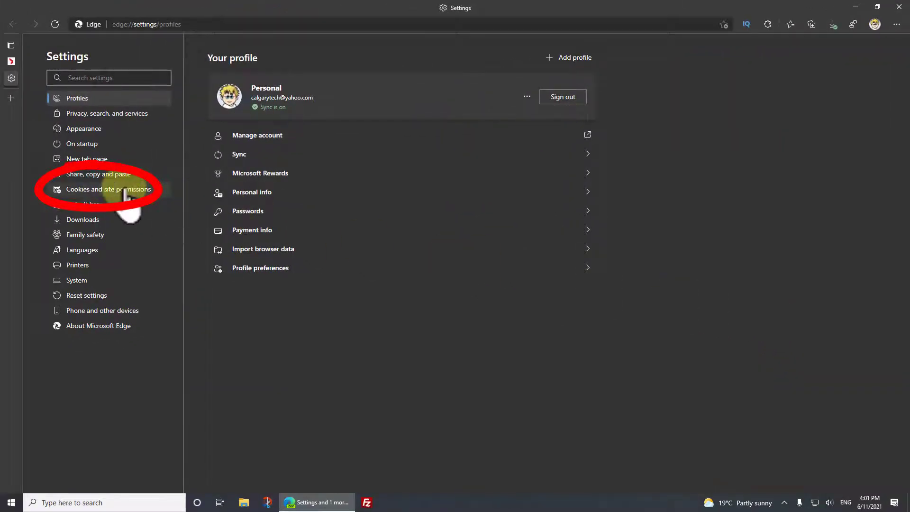
left_click(124, 190)
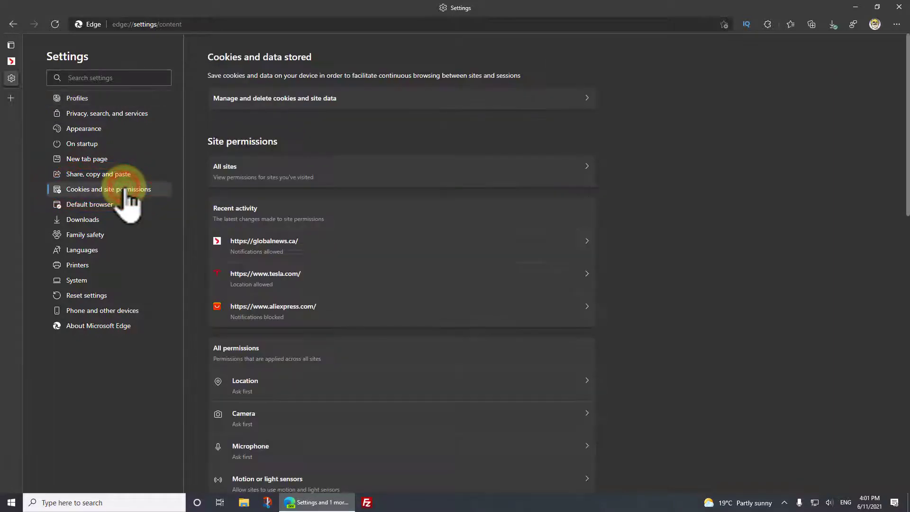
scroll(493, 270, "down", 4)
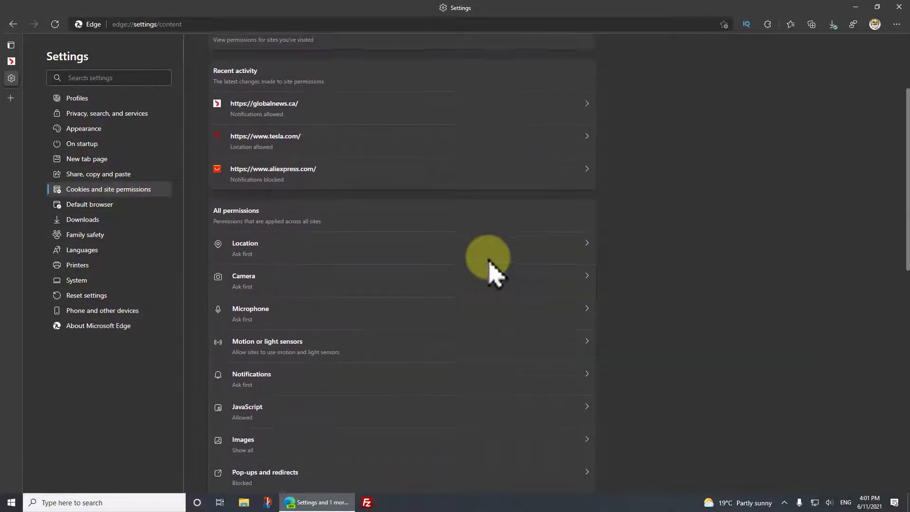
left_click(244, 313)
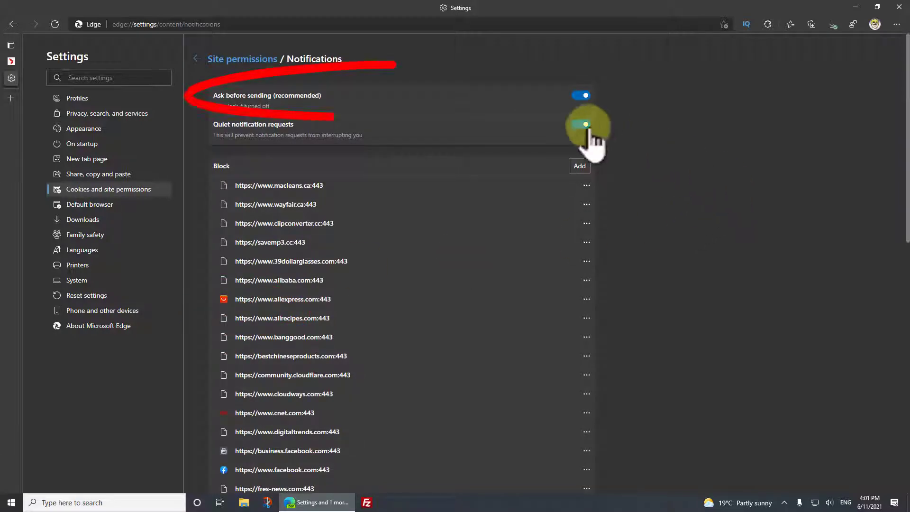
Toggle 'Ask before sending' off and on twice, leaving it on.
left_click(579, 96)
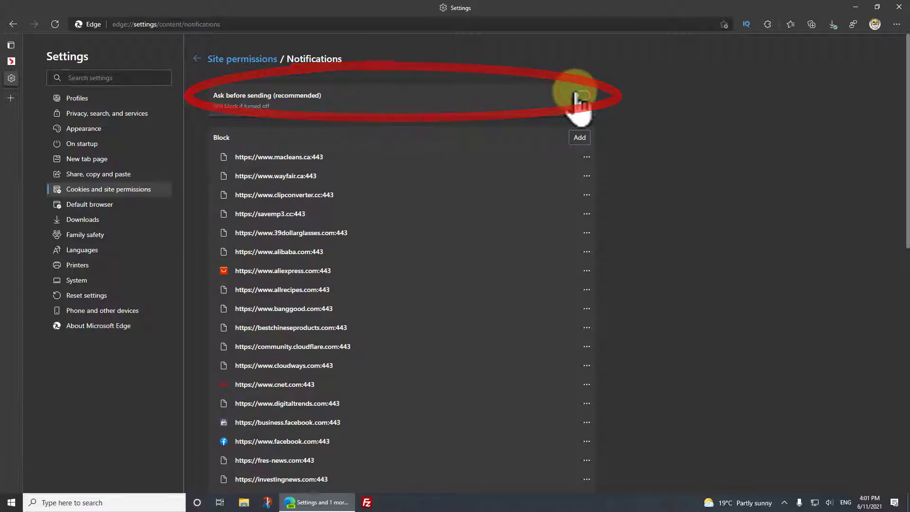
left_click(580, 96)
left_click(580, 95)
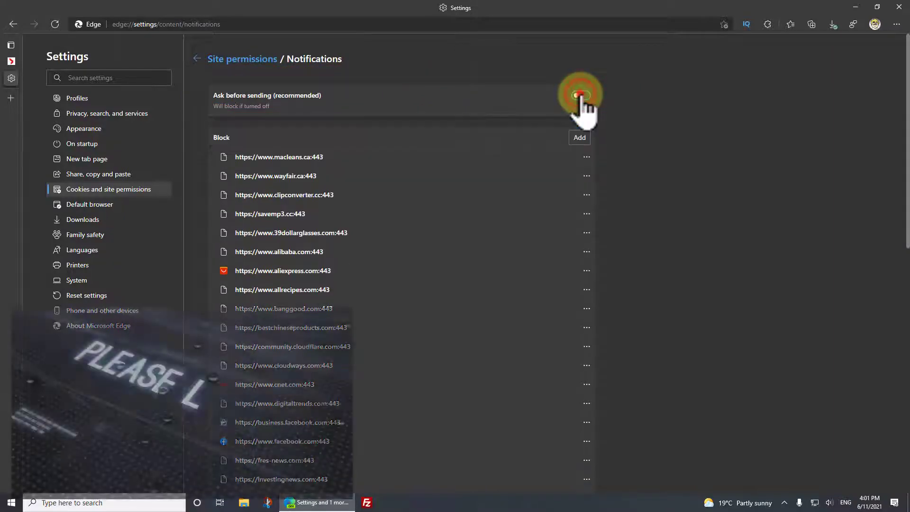
left_click(580, 95)
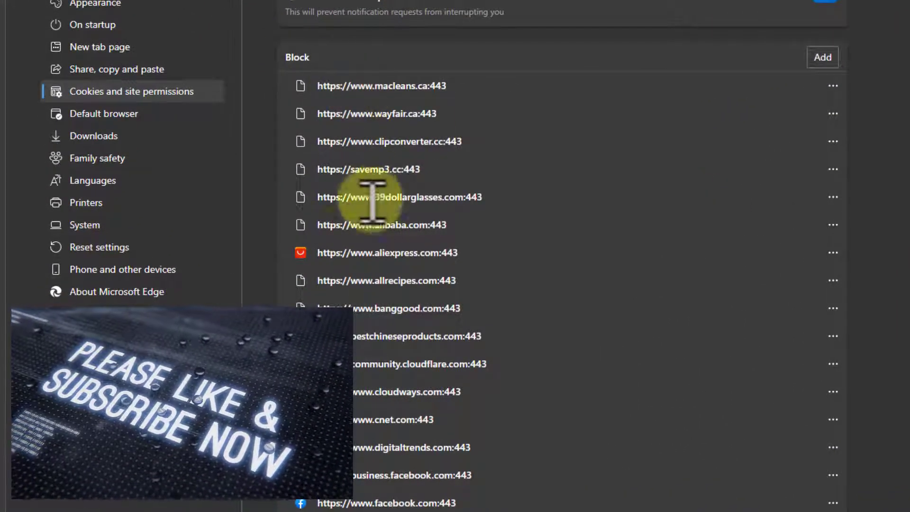
Scroll to the Allow list and highlight the globalnews.ca, dailymail, kijiji.ca and oilprice.com entries.
scroll(433, 312, "down", 10)
scroll(450, 246, "down", 3)
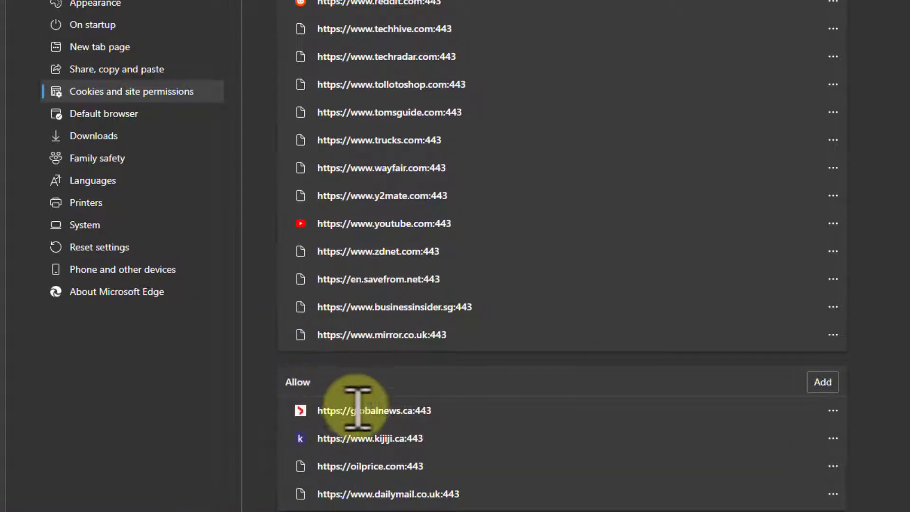
left_click_drag(442, 410, 339, 410)
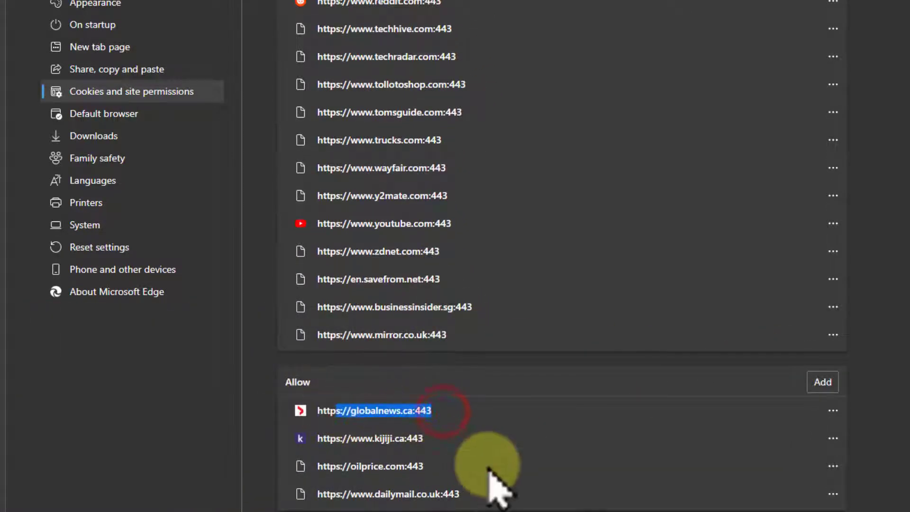
left_click_drag(518, 486, 488, 505)
left_click(503, 494)
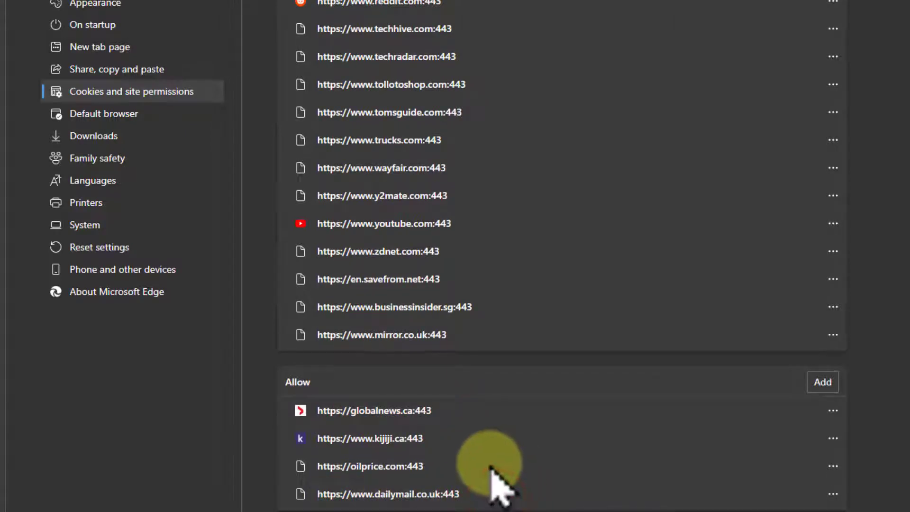
left_click_drag(463, 433, 367, 441)
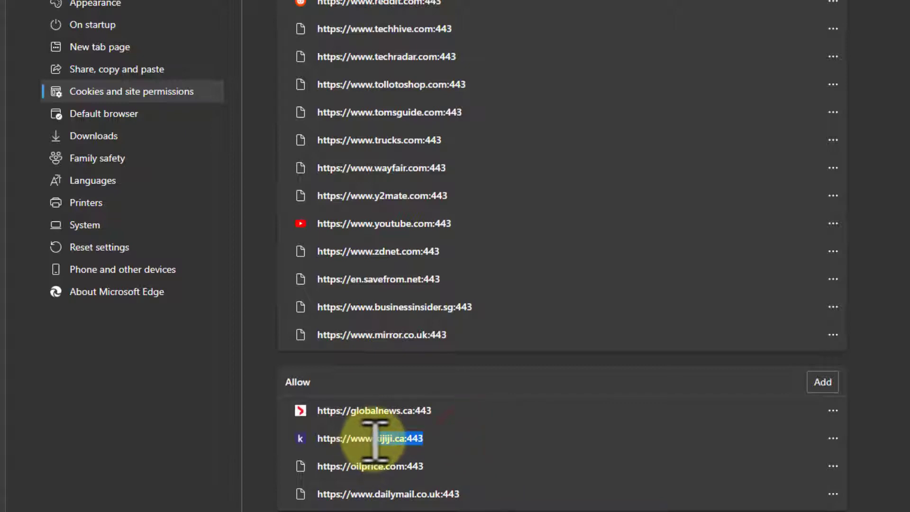
left_click(448, 461)
triple_click(448, 463)
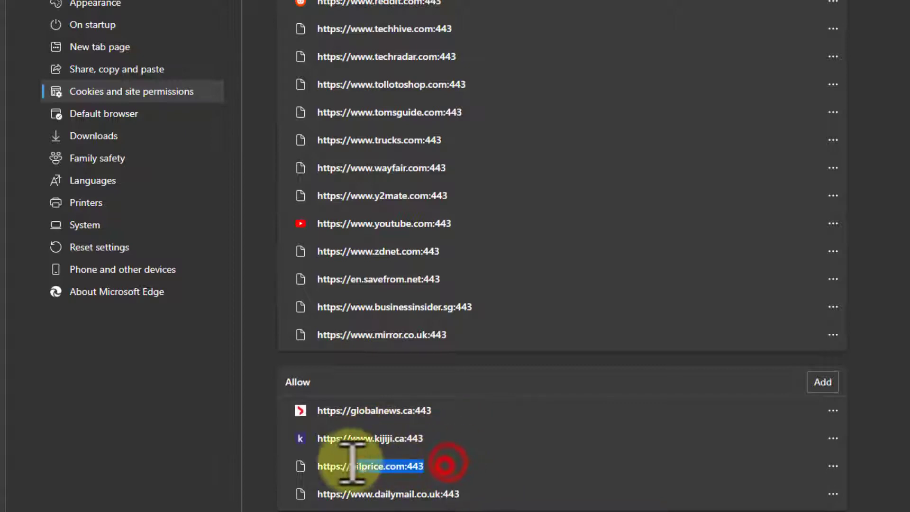
left_click(447, 437)
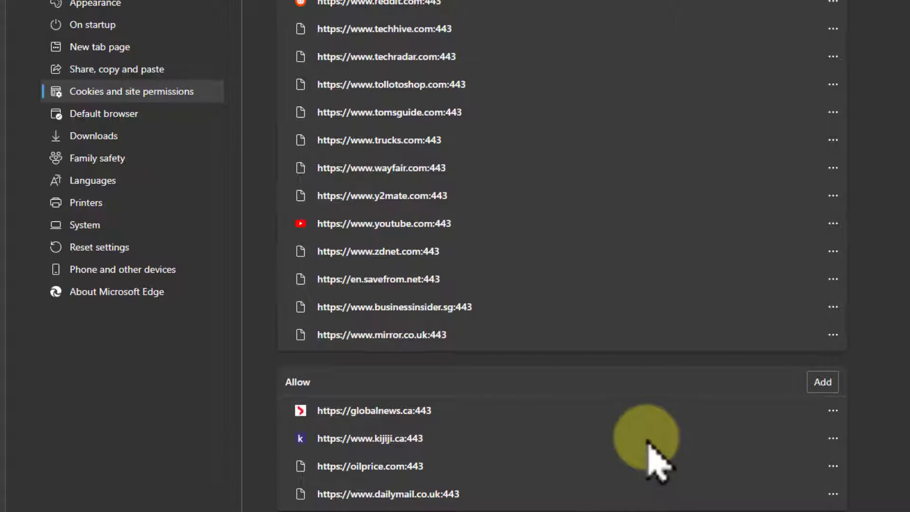
Bring up the actions menu for the globalnews.ca entry.
left_click_drag(460, 406, 355, 403)
left_click(463, 410)
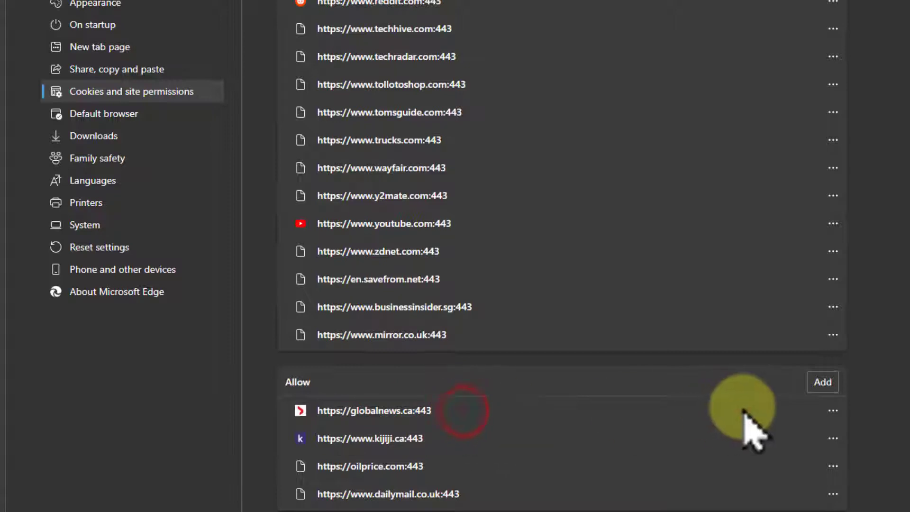
left_click(832, 411)
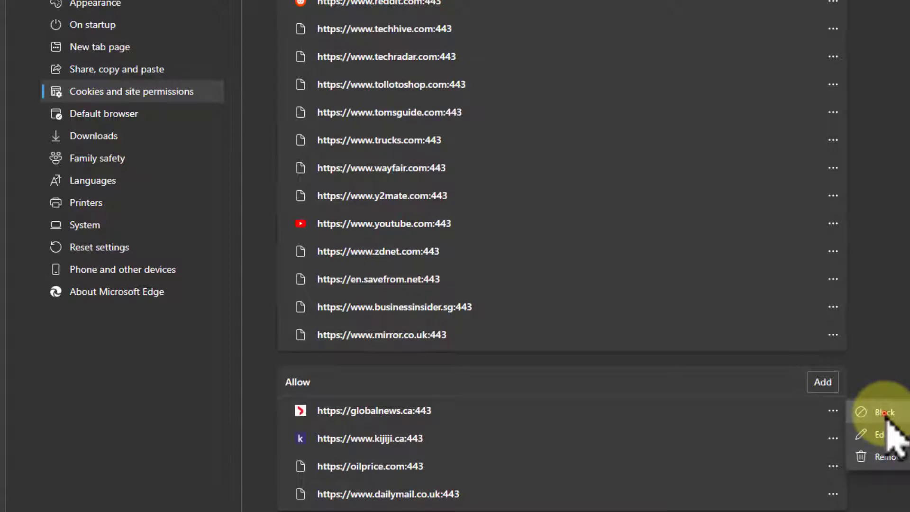
Block notifications from globalnews.ca and dailymail.co.uk.
left_click(884, 412)
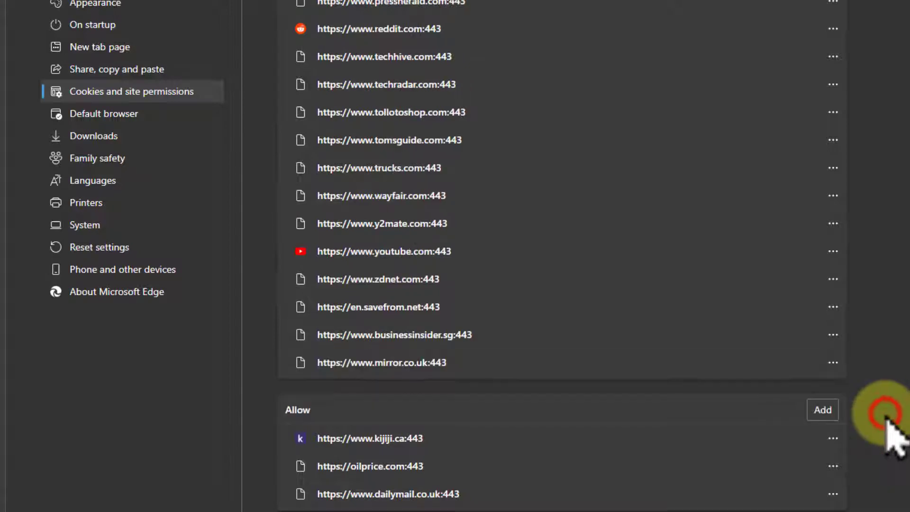
left_click(832, 494)
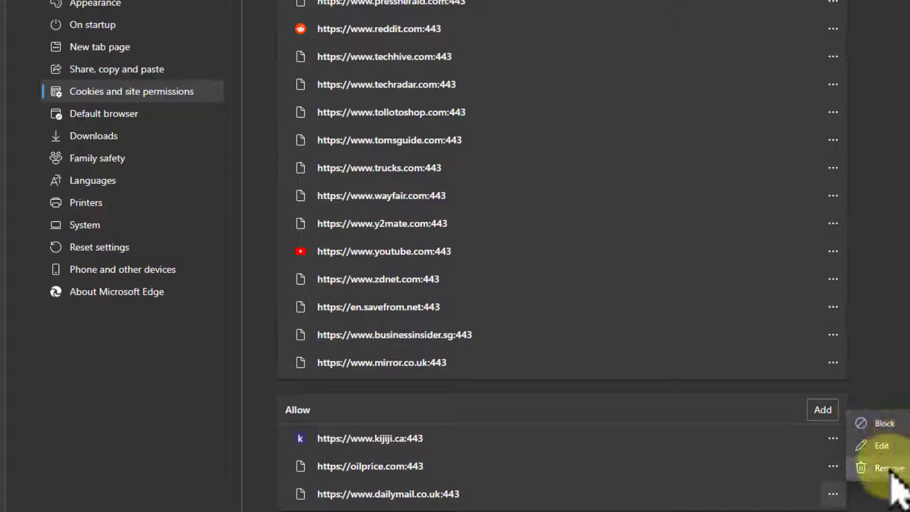
left_click(884, 424)
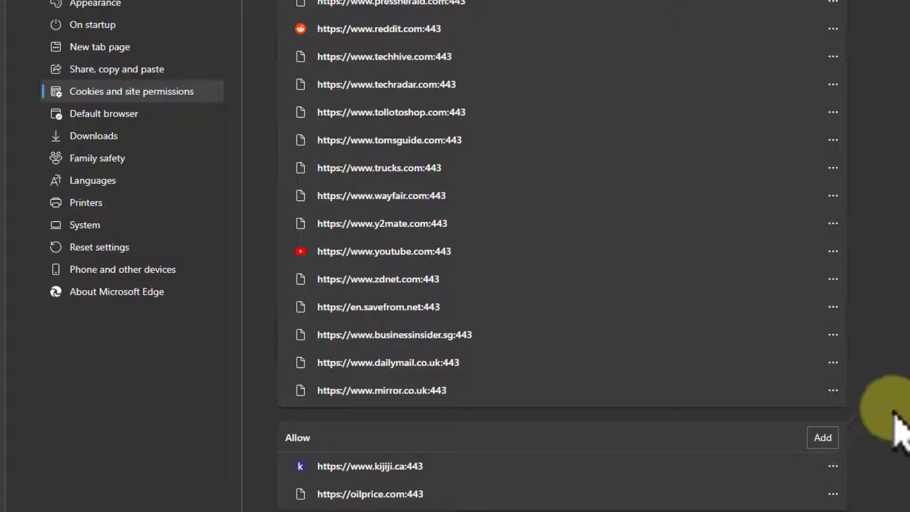
scroll(894, 412, "up", 15)
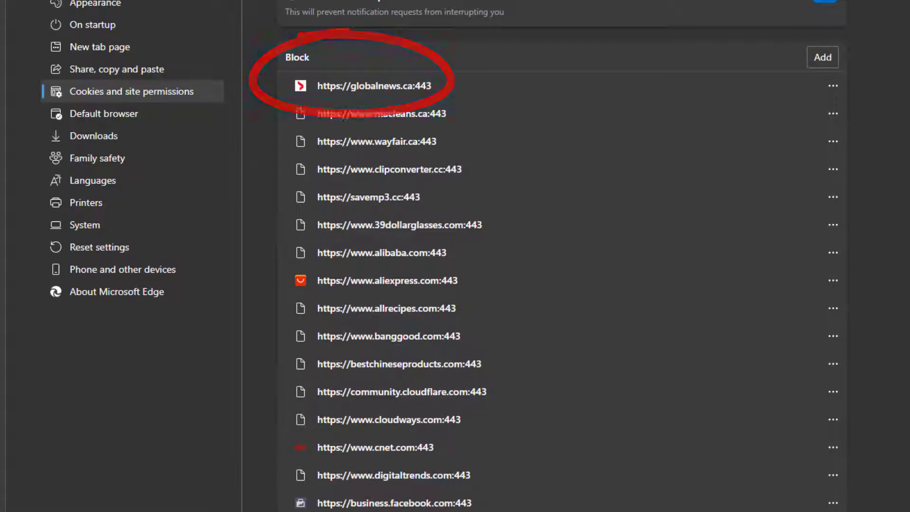
scroll(905, 370, "down", 13)
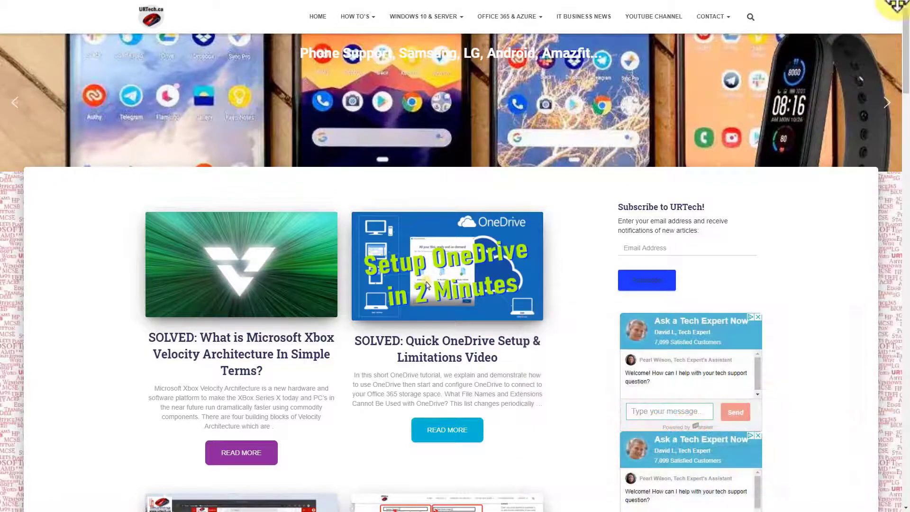
Scroll through the URTech.ca Windows 10 category page's posts.
mouse_move(433, 19)
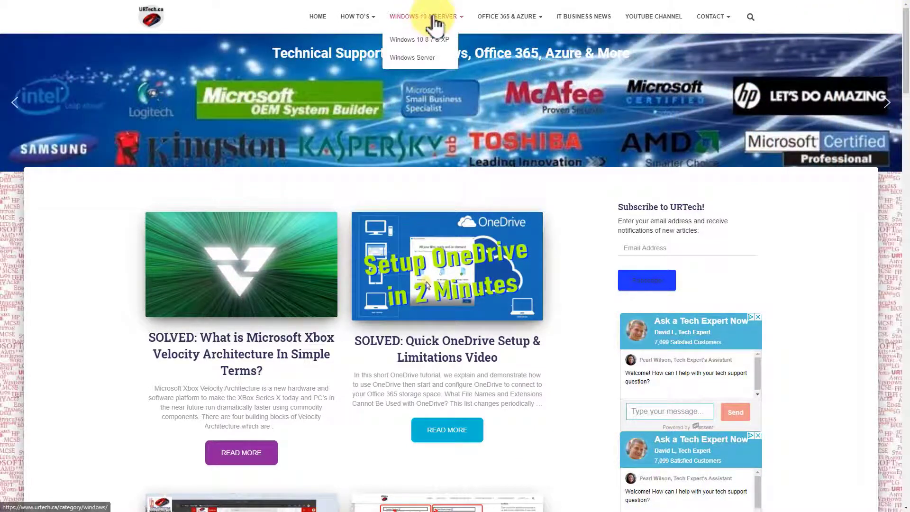
mouse_move(505, 22)
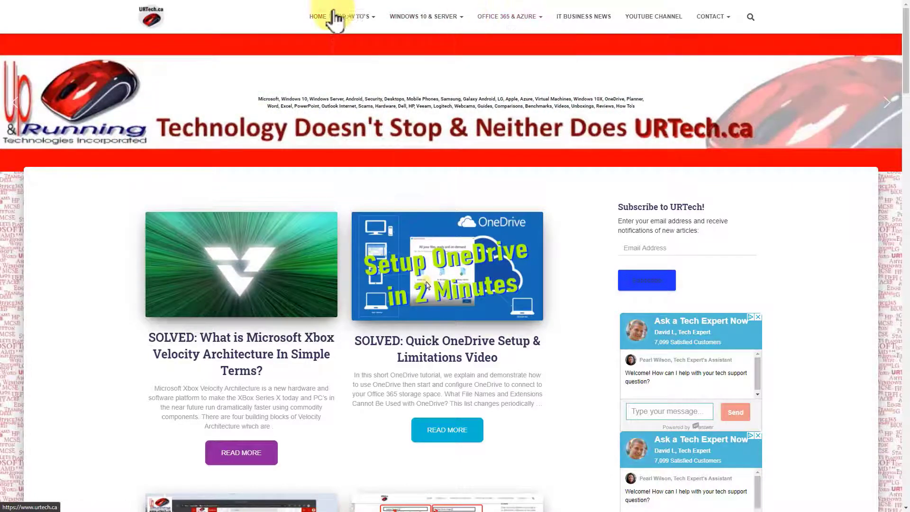
mouse_move(366, 17)
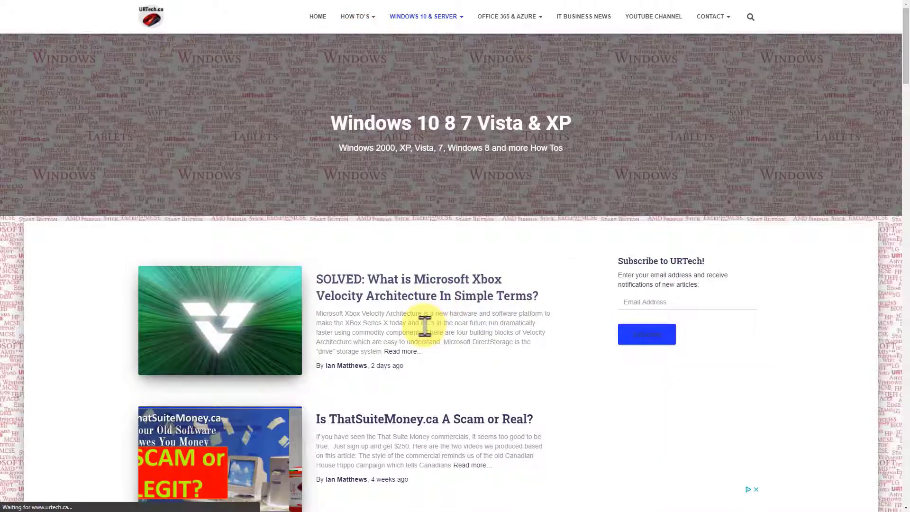
scroll(424, 324, "down", 3)
scroll(426, 334, "down", 5)
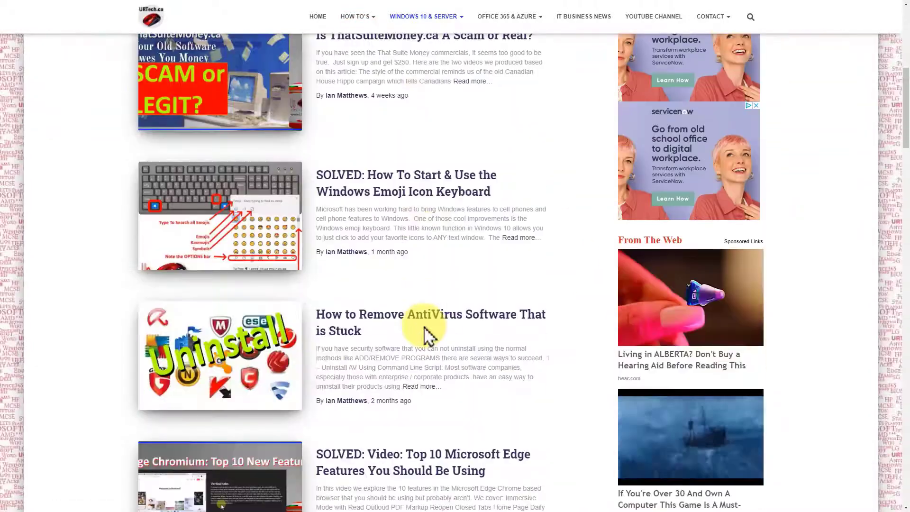
scroll(369, 335, "down", 3)
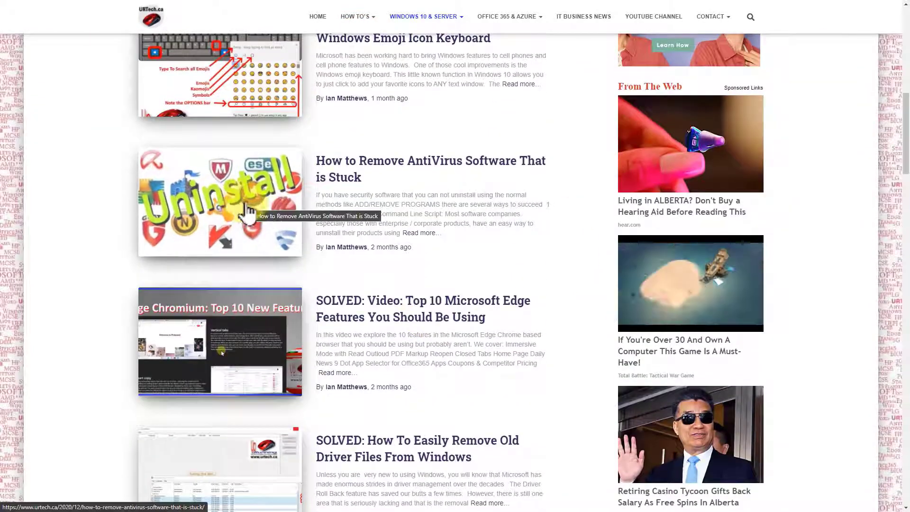
scroll(524, 291, "down", 3)
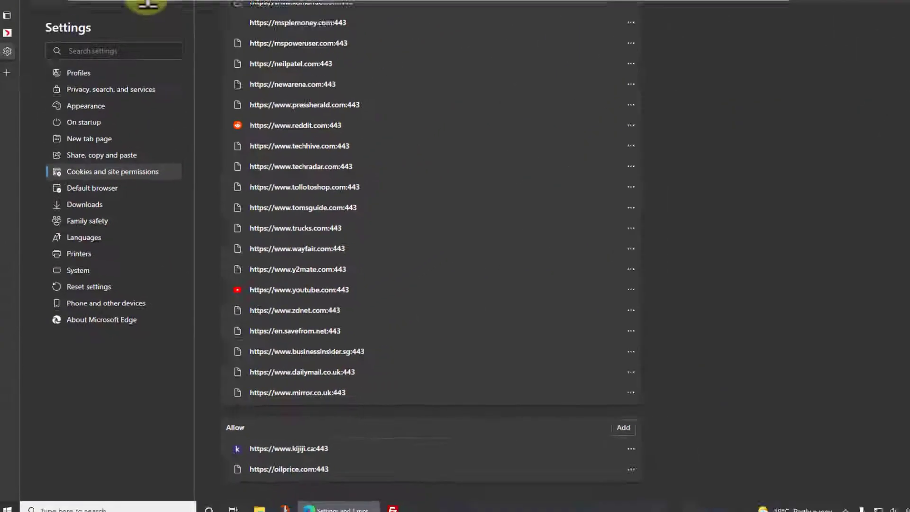
Go to YouTube and reach Settings through the account avatar menu.
left_click(147, 2)
type("you")
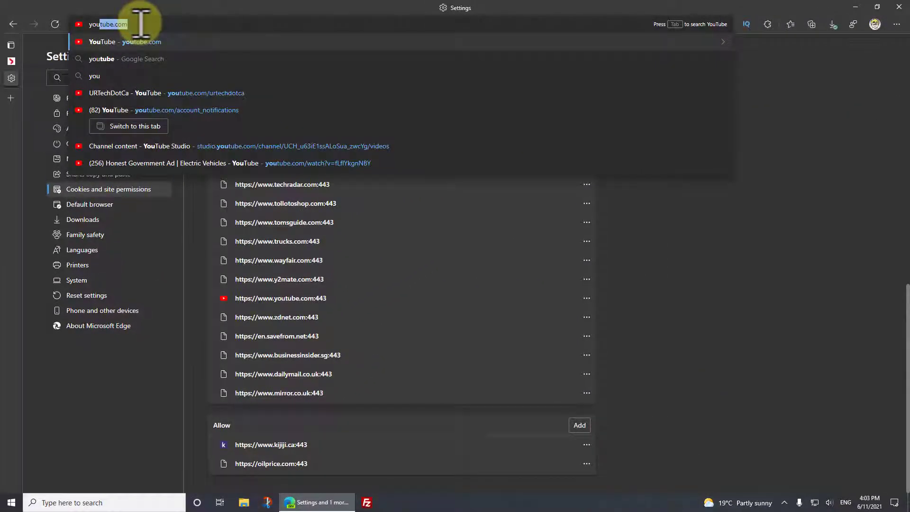
key("Return")
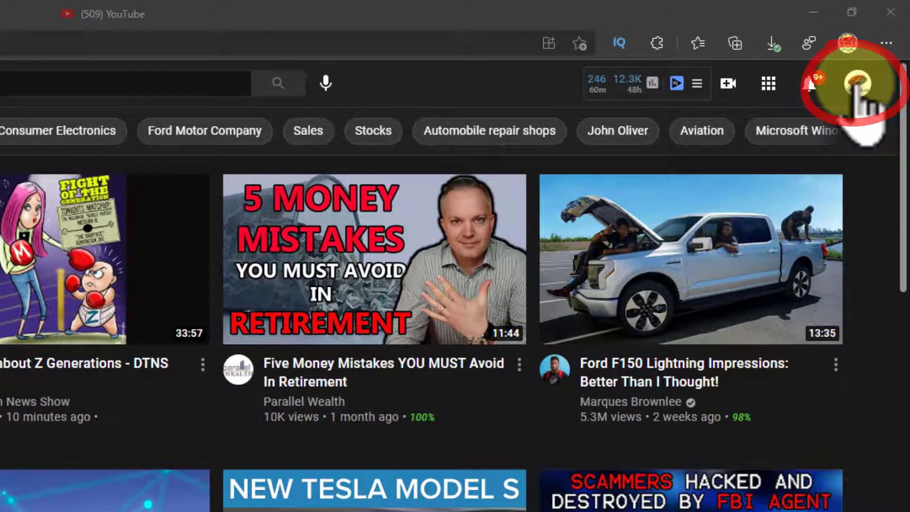
left_click(856, 85)
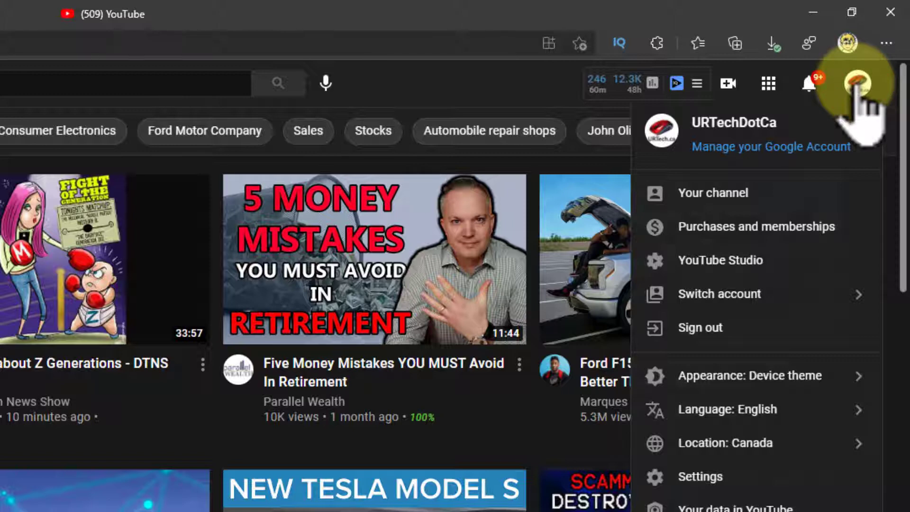
left_click(723, 476)
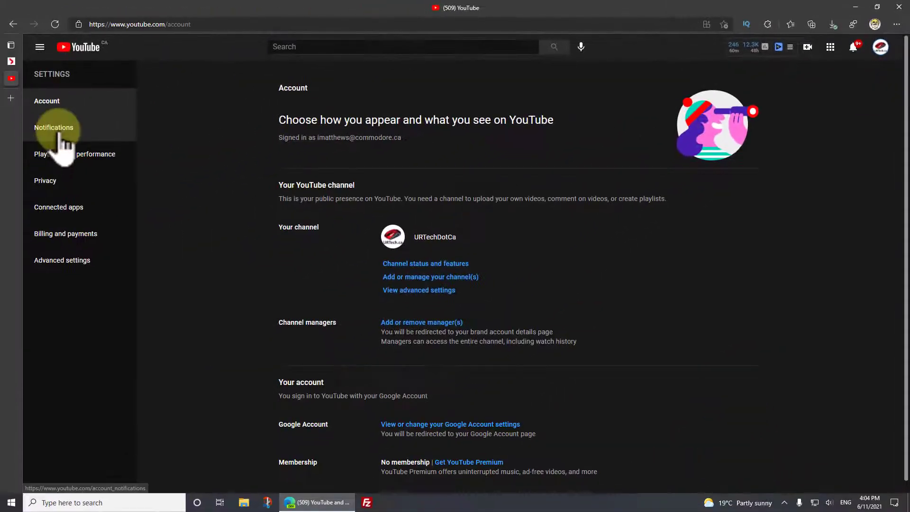
On YouTube's Notifications settings, switch Subscriptions off and back on.
left_click(58, 134)
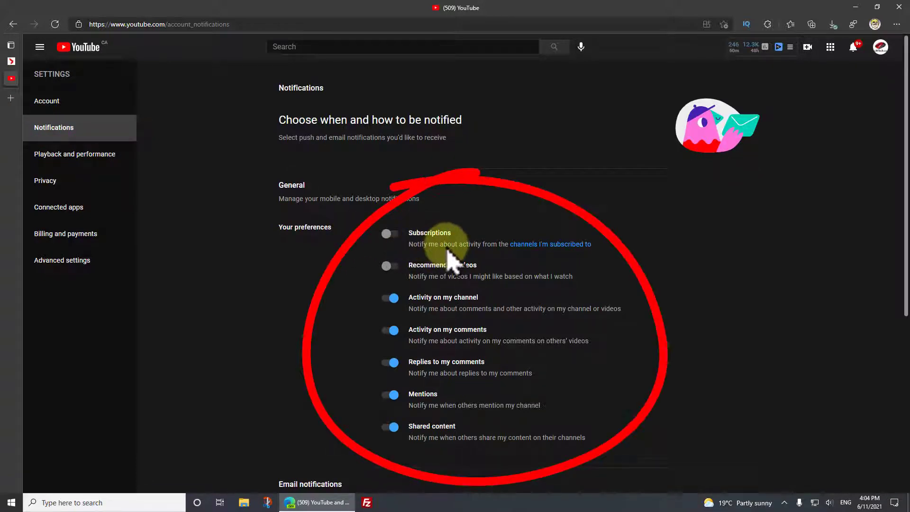
left_click(393, 234)
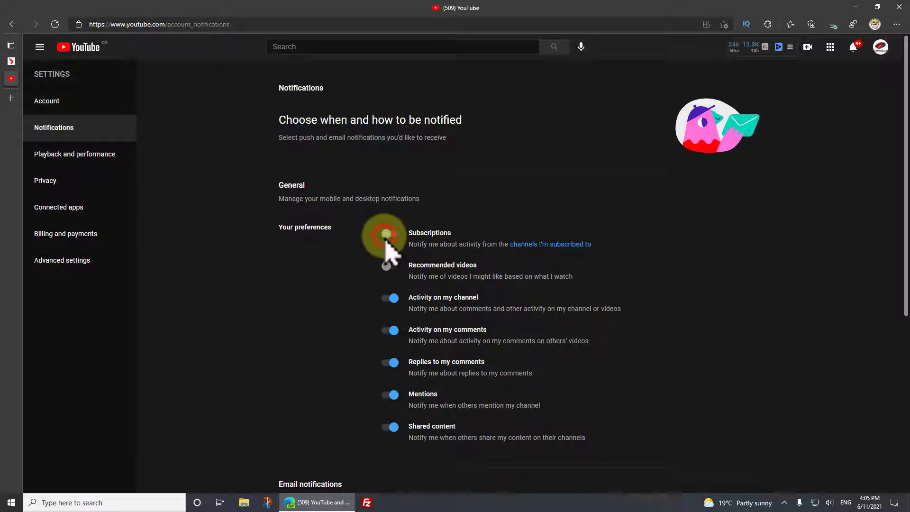
left_click(388, 234)
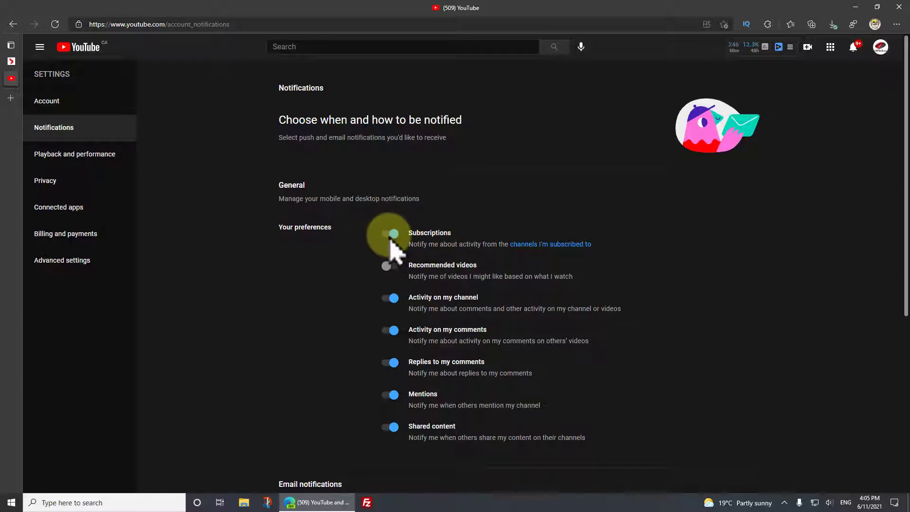
Unsubscribe from Clarifying Catholicism in the subscribed channels list.
left_click(559, 249)
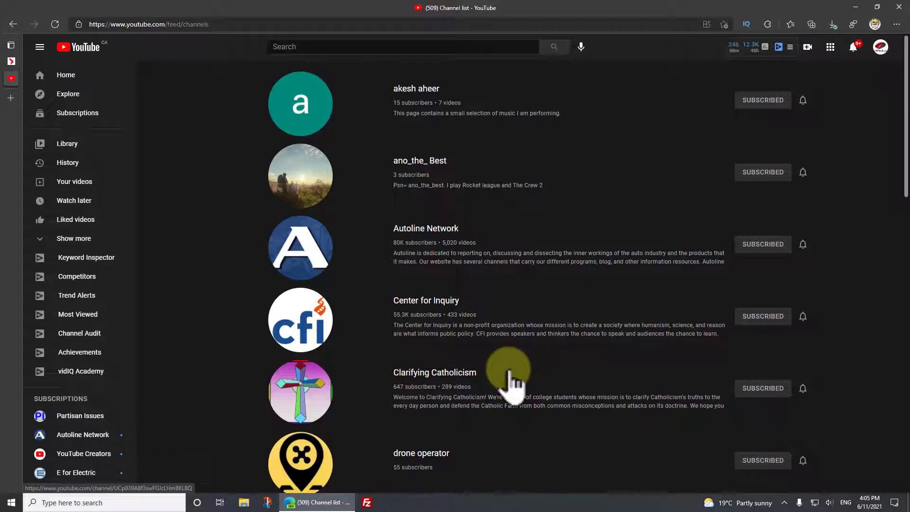
left_click(764, 388)
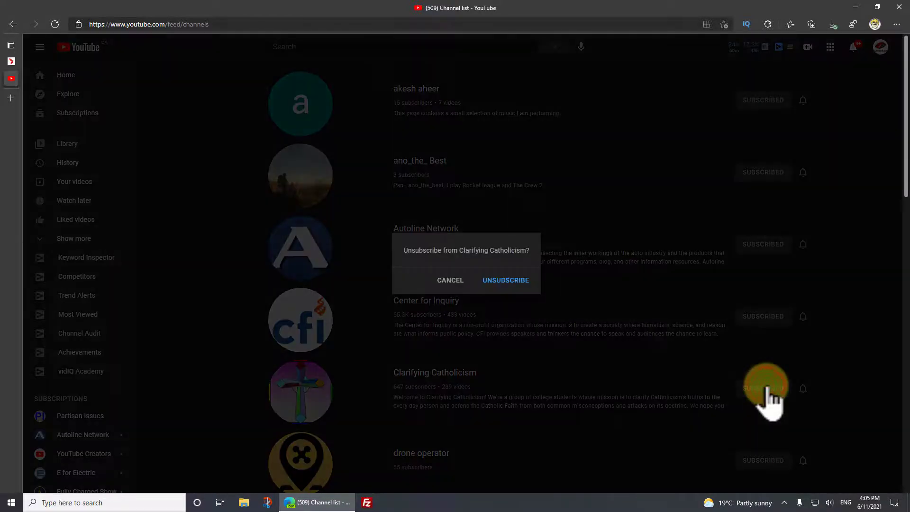
left_click(498, 280)
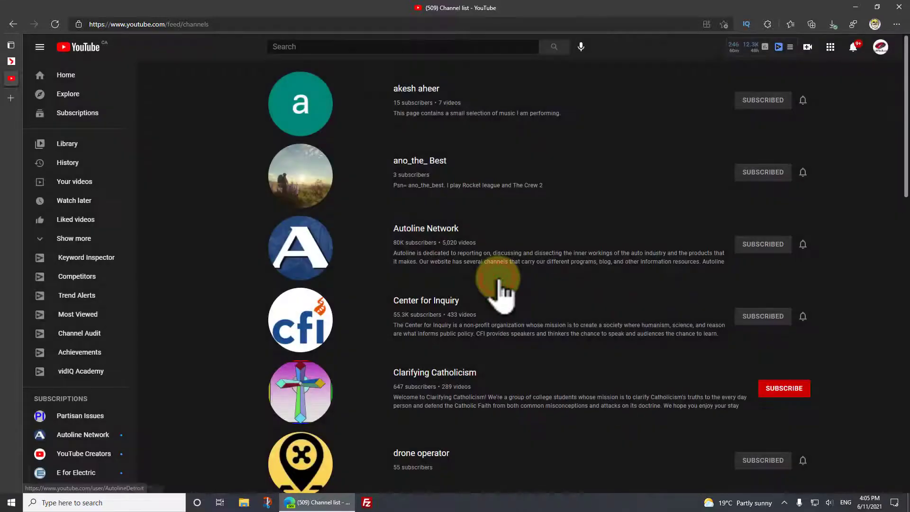
Browse the subscribed channels list again, then return to Notifications settings.
left_click(13, 24)
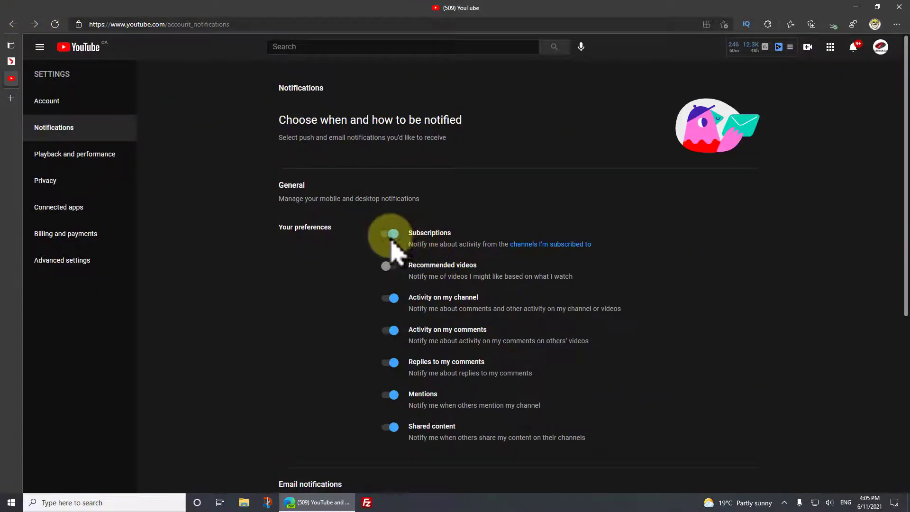
left_click(550, 244)
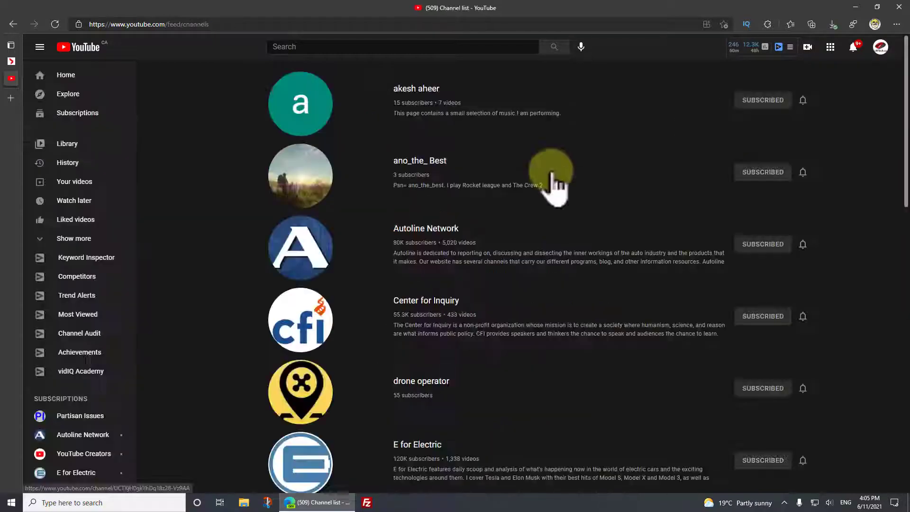
scroll(557, 227, "down", 14)
scroll(554, 229, "down", 3)
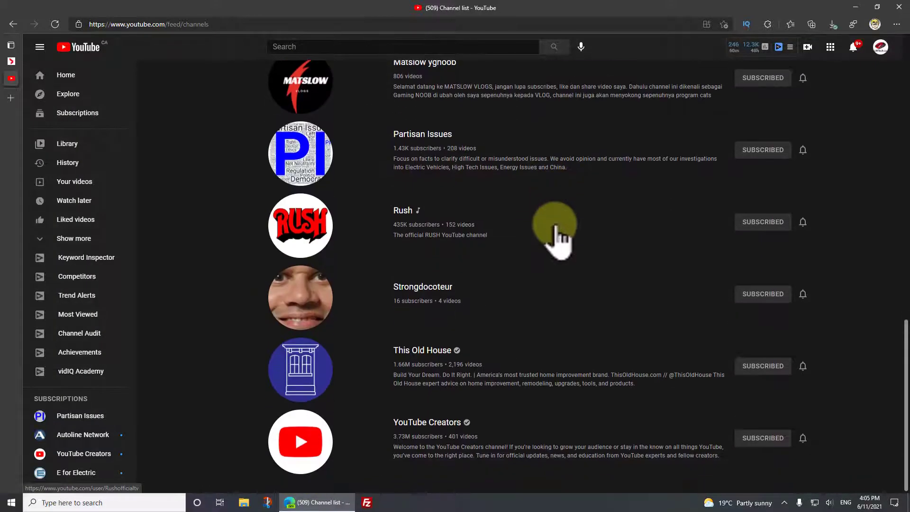
scroll(521, 213, "up", 10)
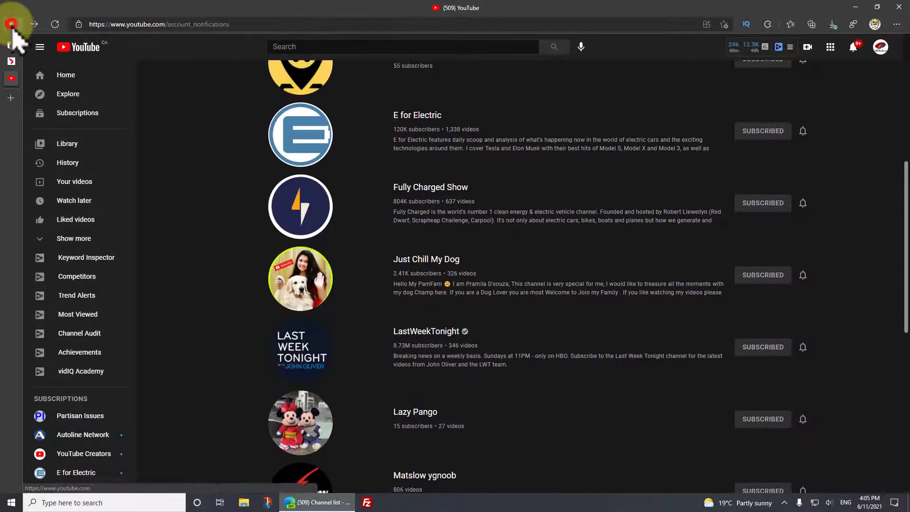
left_click(13, 24)
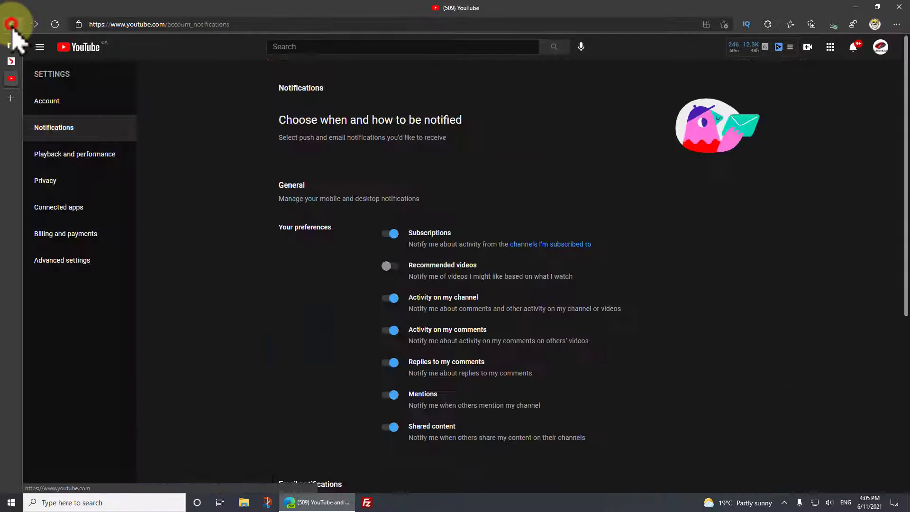
Turn off Subscriptions notifications and bring up the account switcher's channel list.
left_click(385, 234)
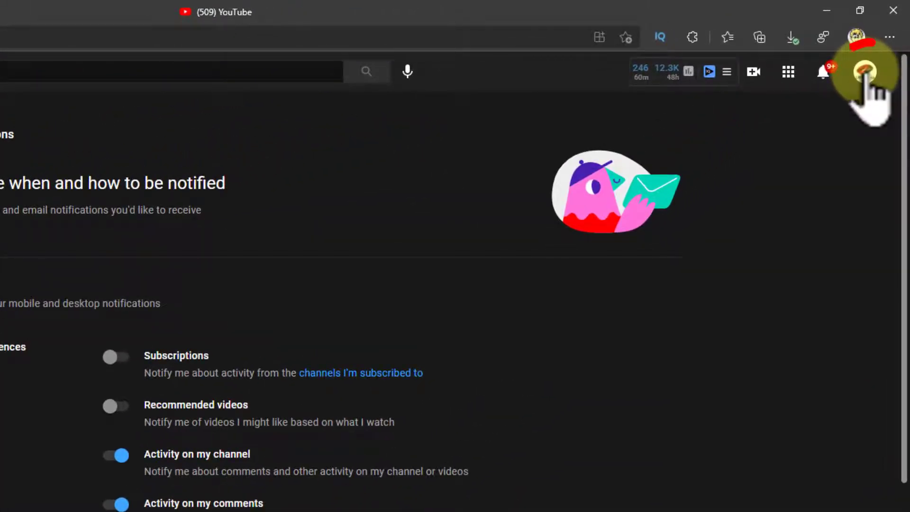
left_click(863, 72)
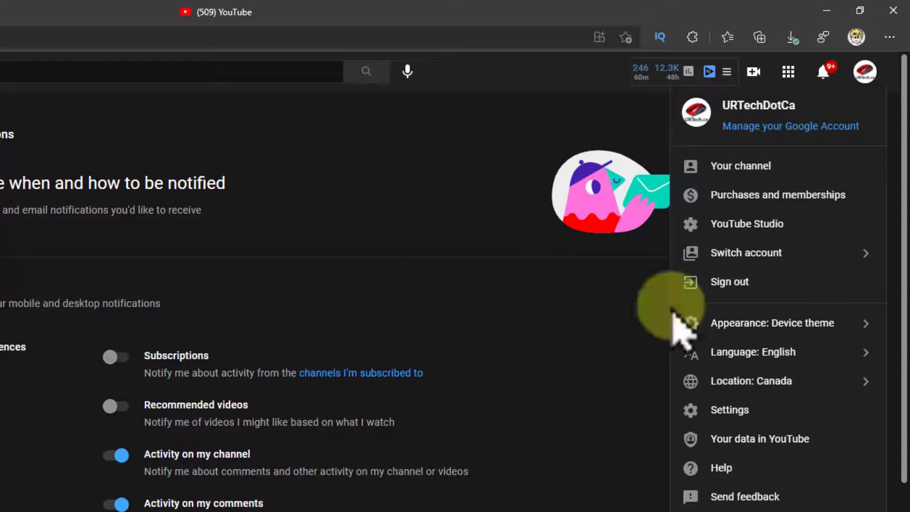
left_click(747, 244)
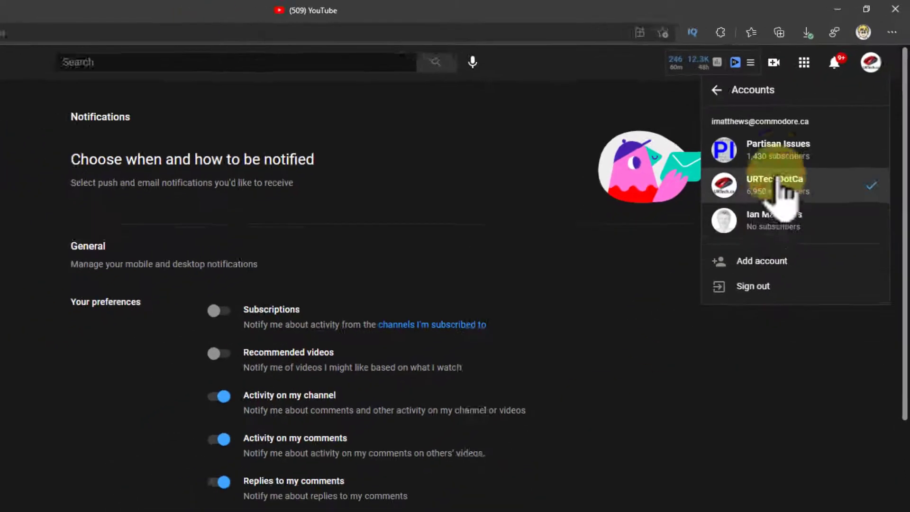
Switch to the Partisan Issues account and switch off its Subscriptions and Recommended videos notification toggles.
left_click(761, 168)
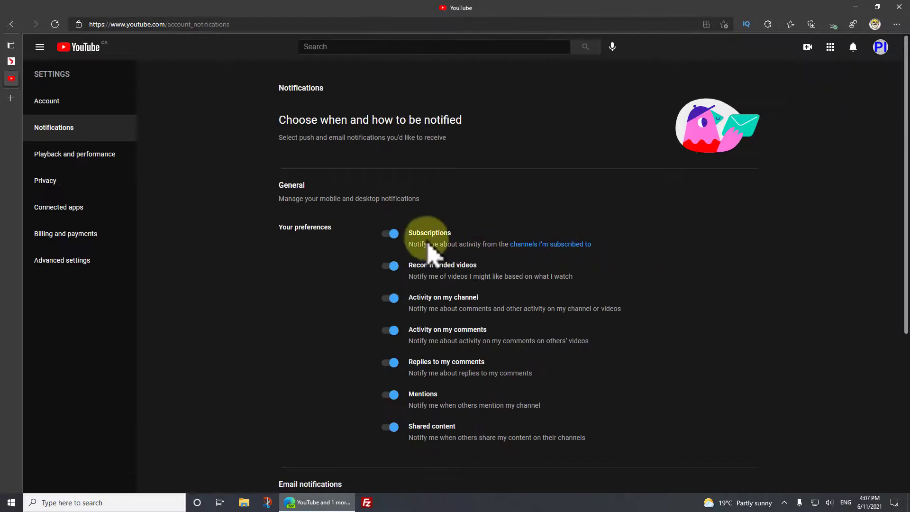
left_click(400, 267)
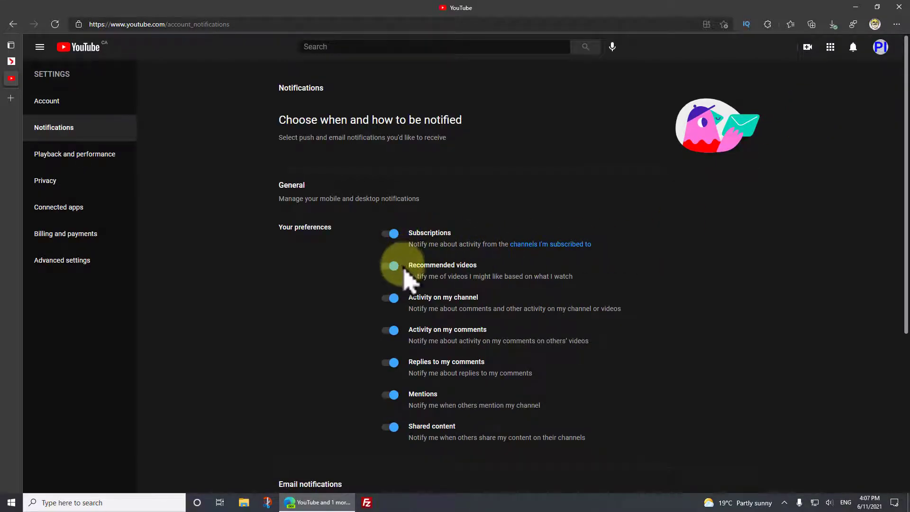
left_click(405, 297)
left_click(393, 395)
left_click(394, 426)
left_click(384, 235)
left_click(384, 234)
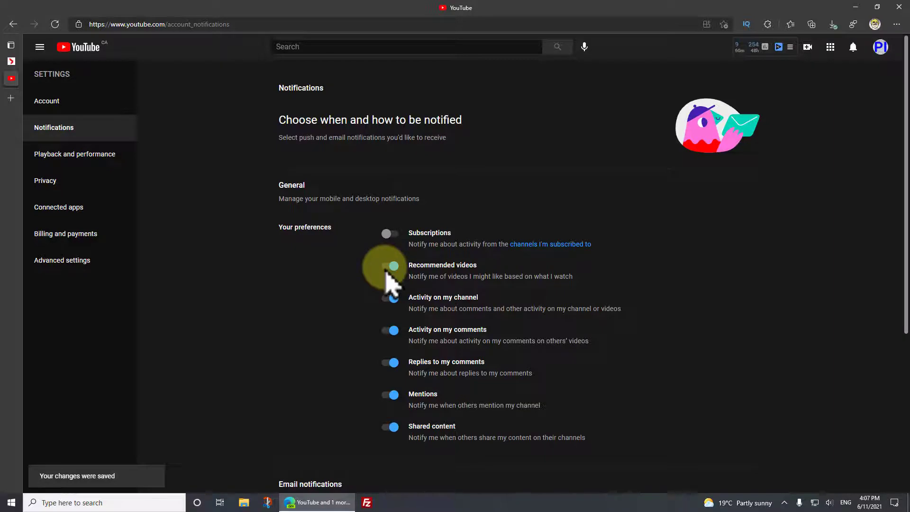
left_click(385, 267)
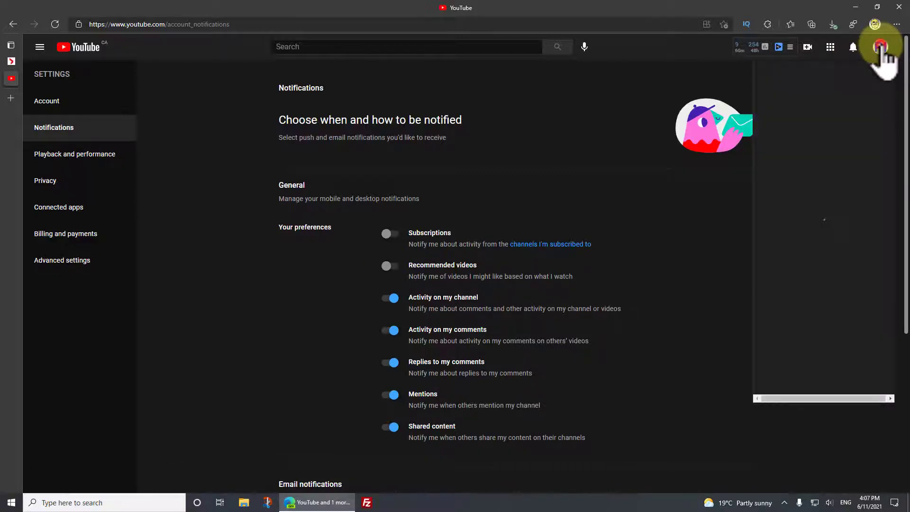
Switch to the personal account and toggle Shared content notifications off and back on.
left_click(880, 47)
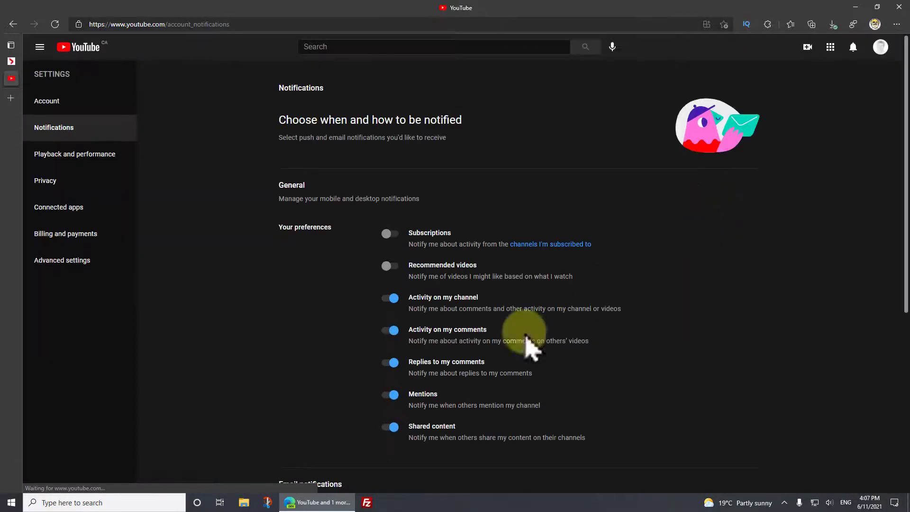
left_click(387, 428)
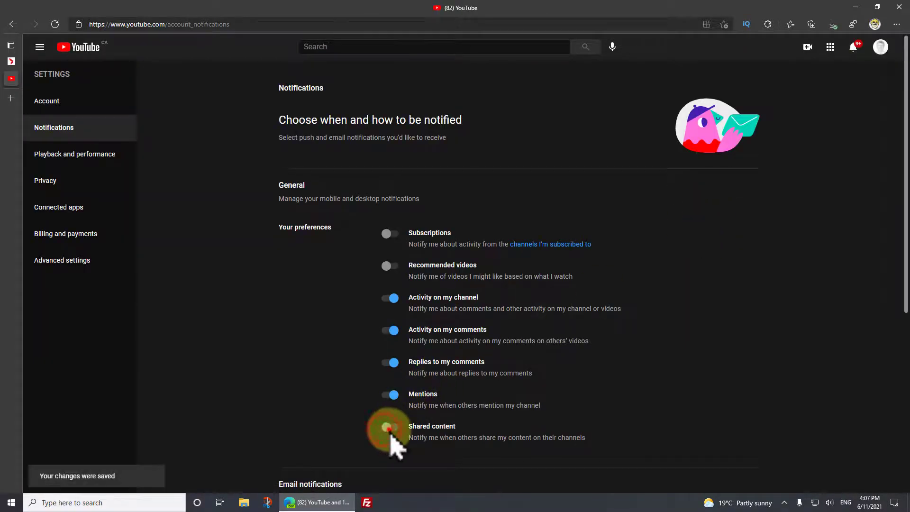
left_click(389, 428)
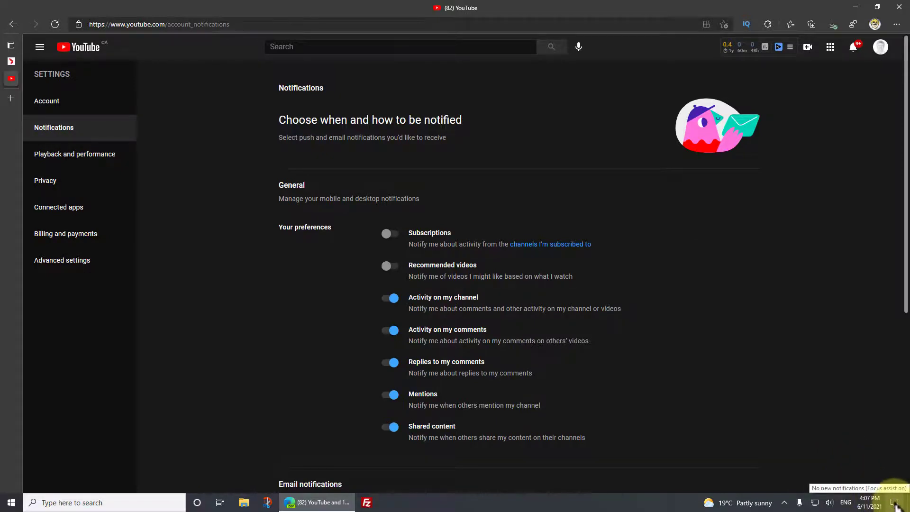
left_click(894, 503)
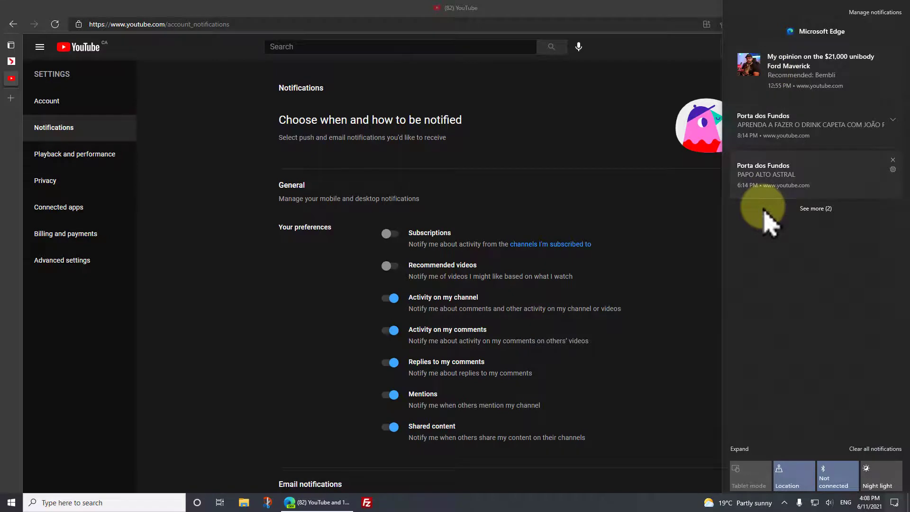
left_click(676, 216)
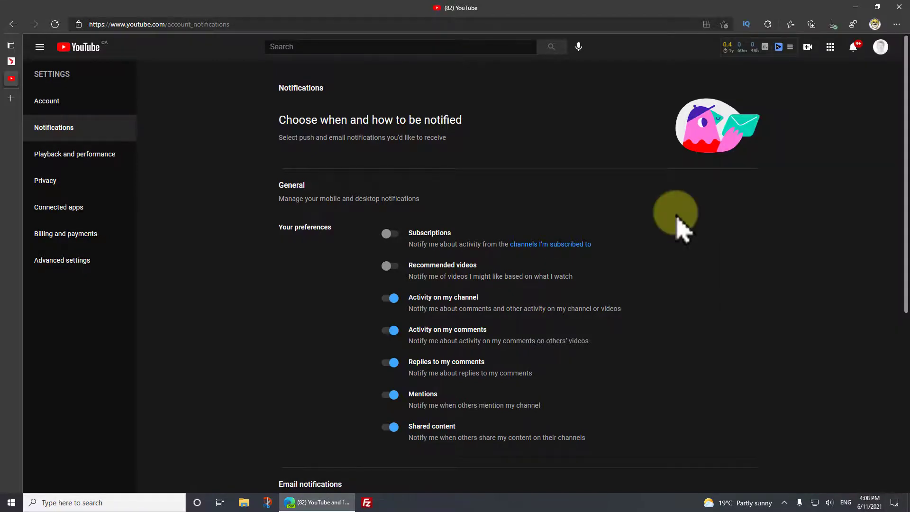